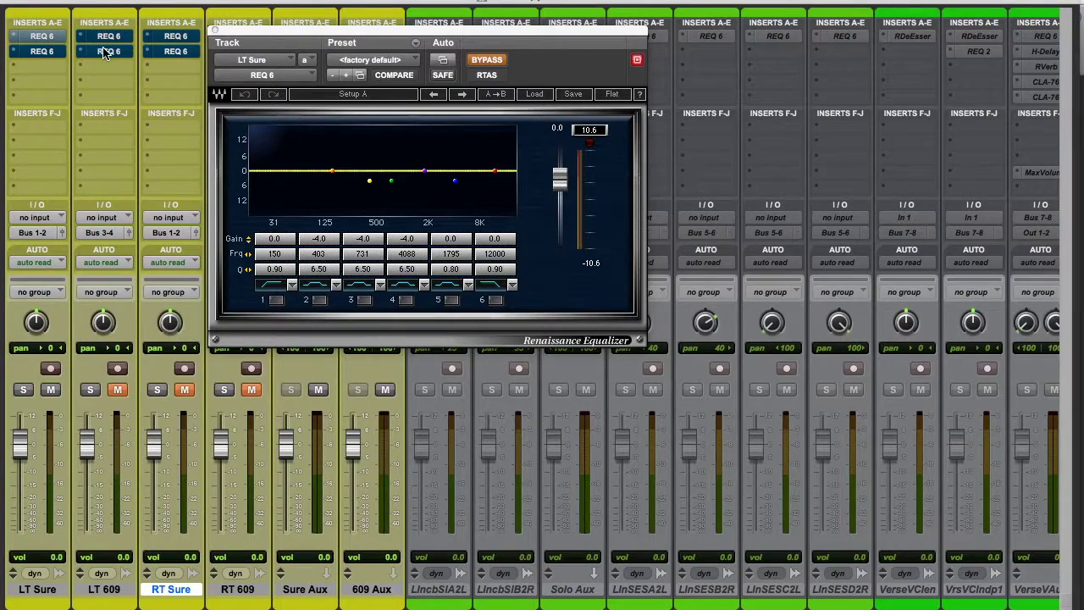
Close the LT Sure Renaissance Equalizer window to show every track's inserts
click(215, 32)
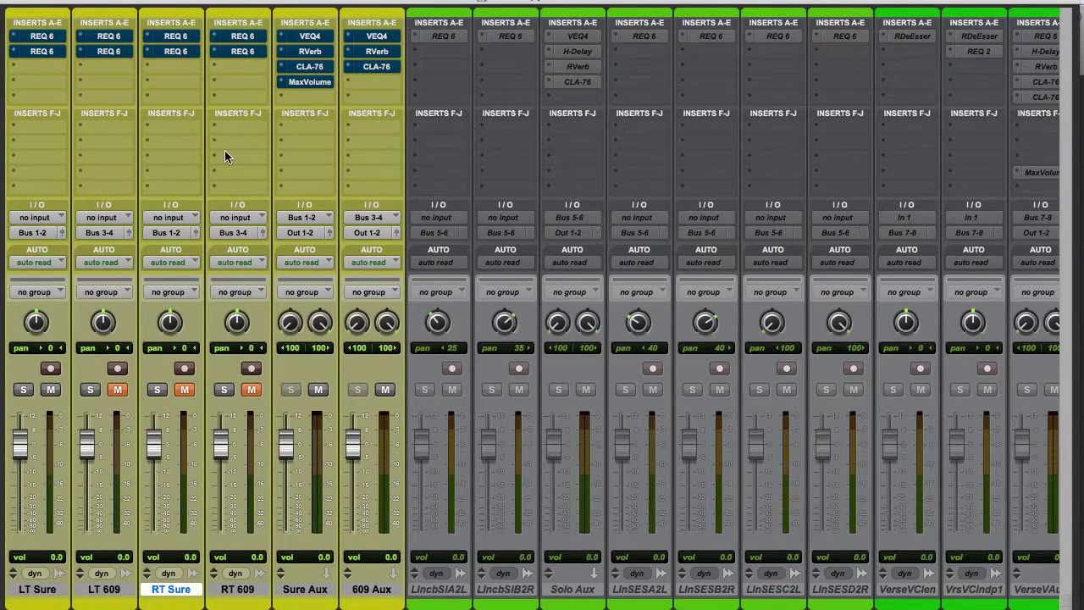
key(super+equal)
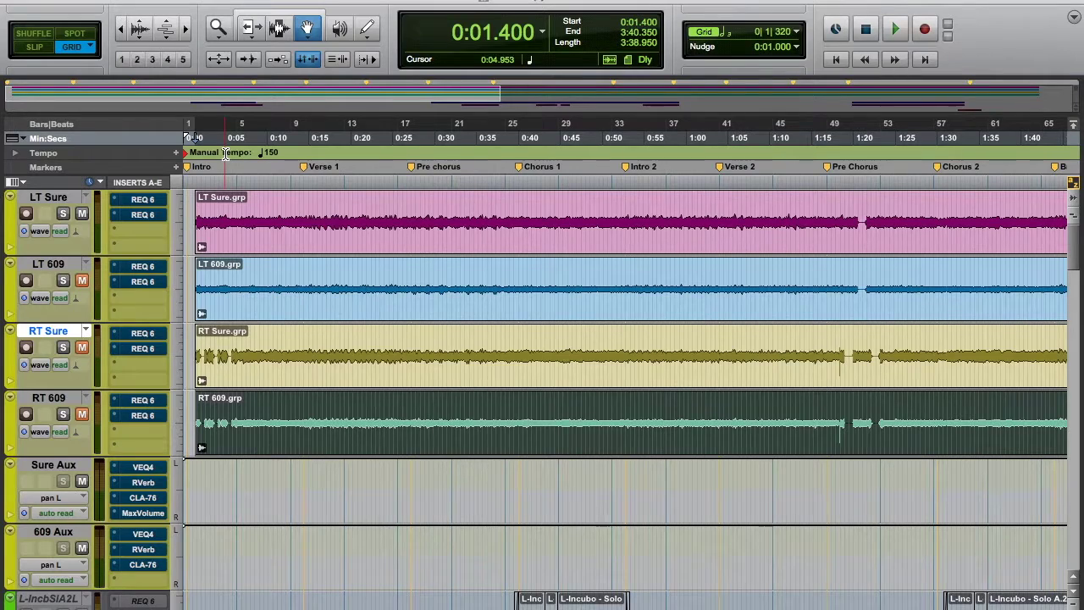
key(space)
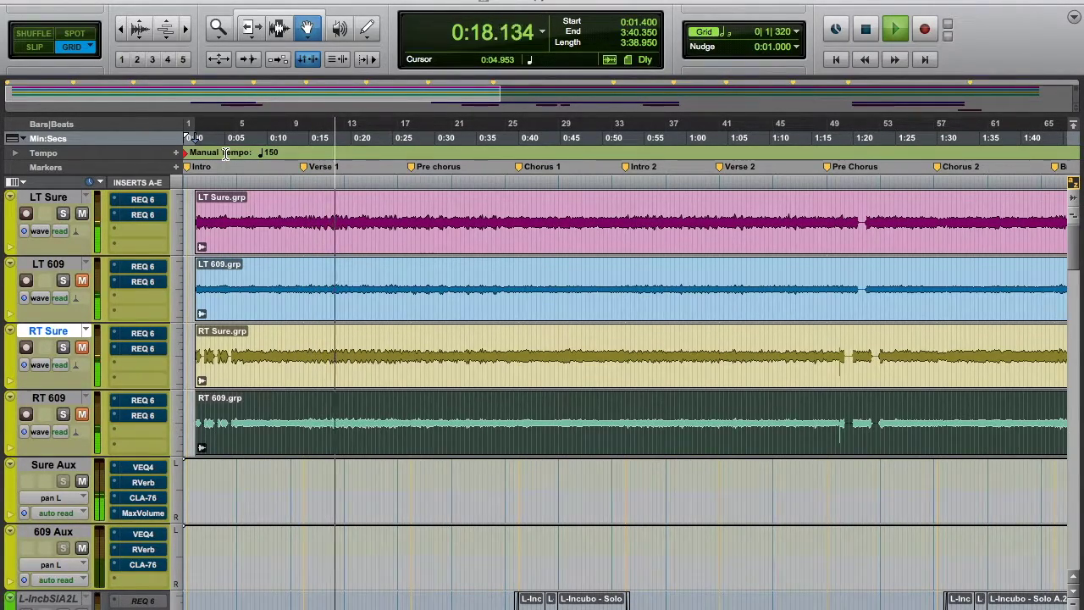
key(space)
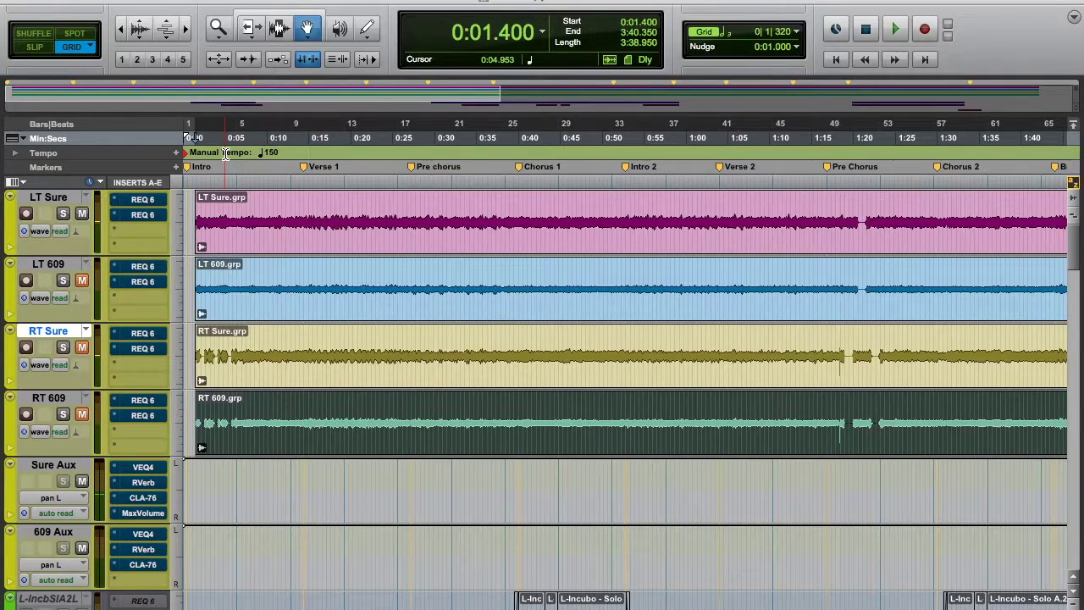
key(super+equal)
Un-bypass LT Sure's REQ 6 and enable its 150 Hz low cut and 12000 Hz high cut
click(43, 37)
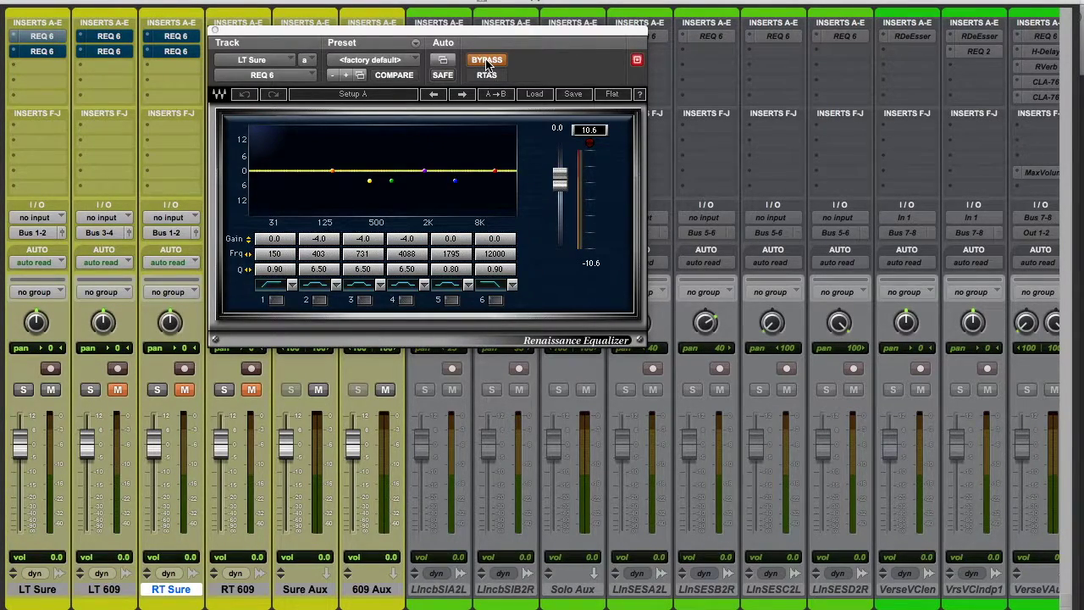
click(487, 61)
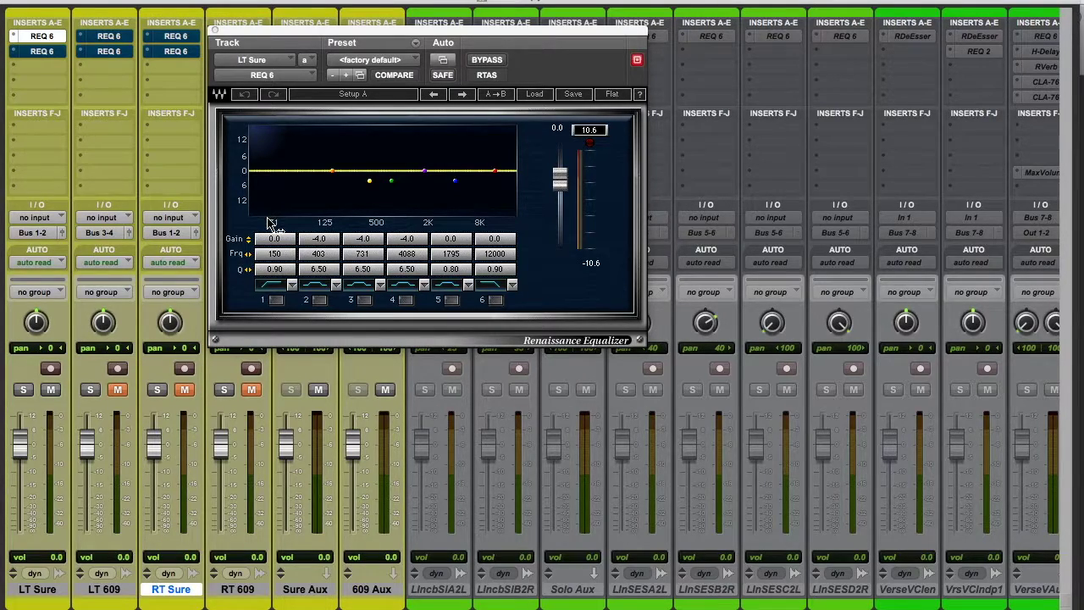
click(276, 300)
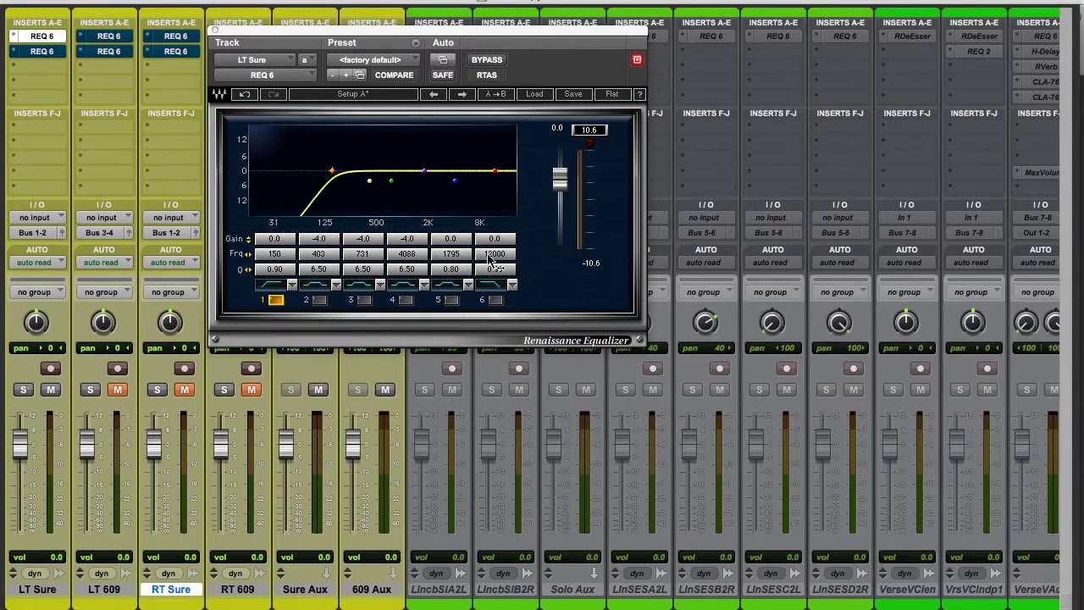
click(496, 301)
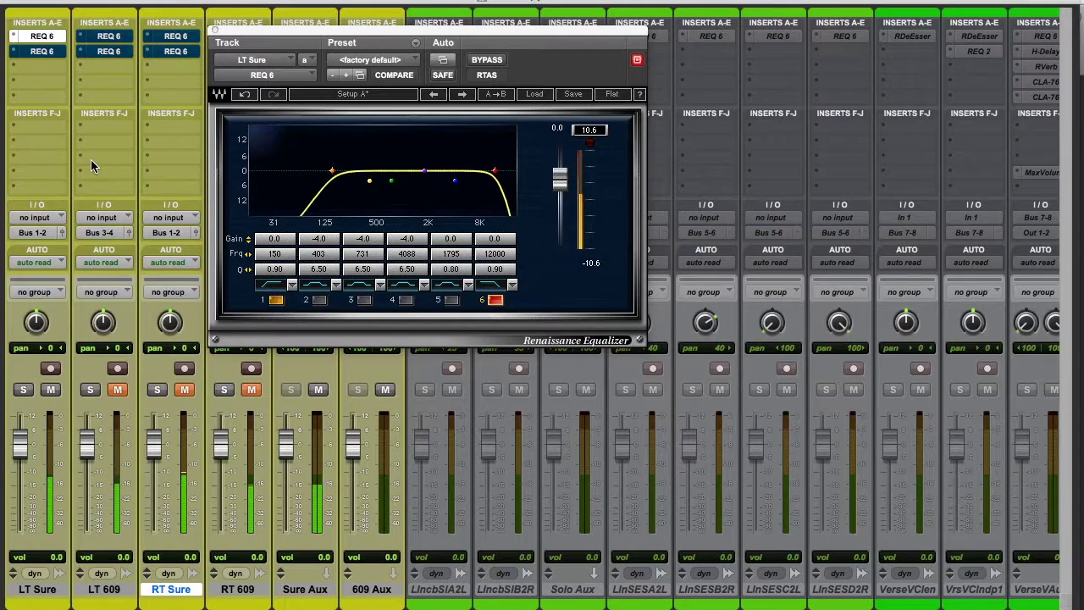
key(super+w)
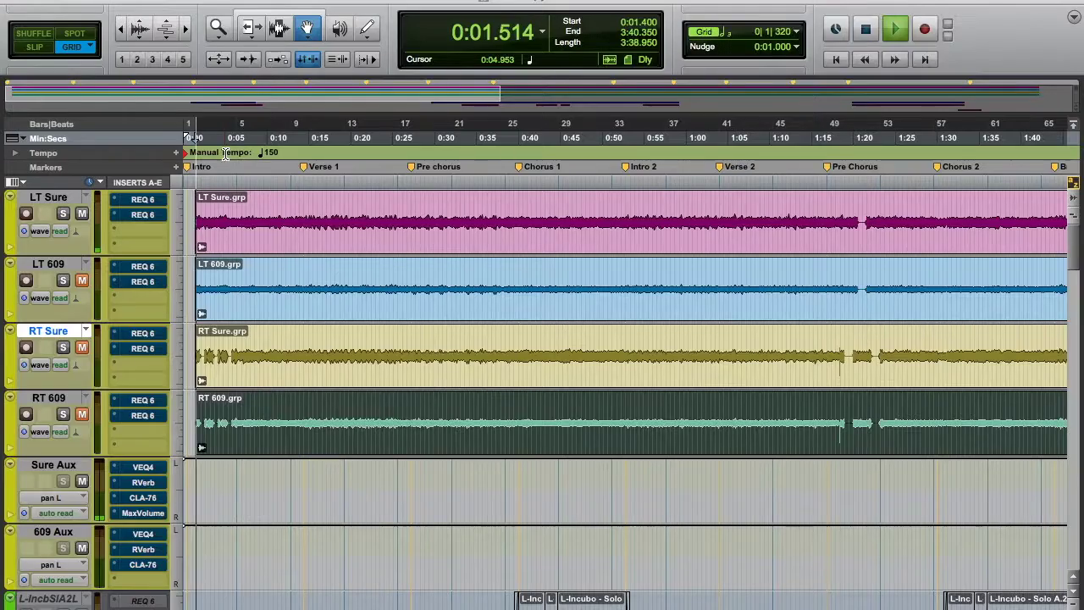
key(super+equal)
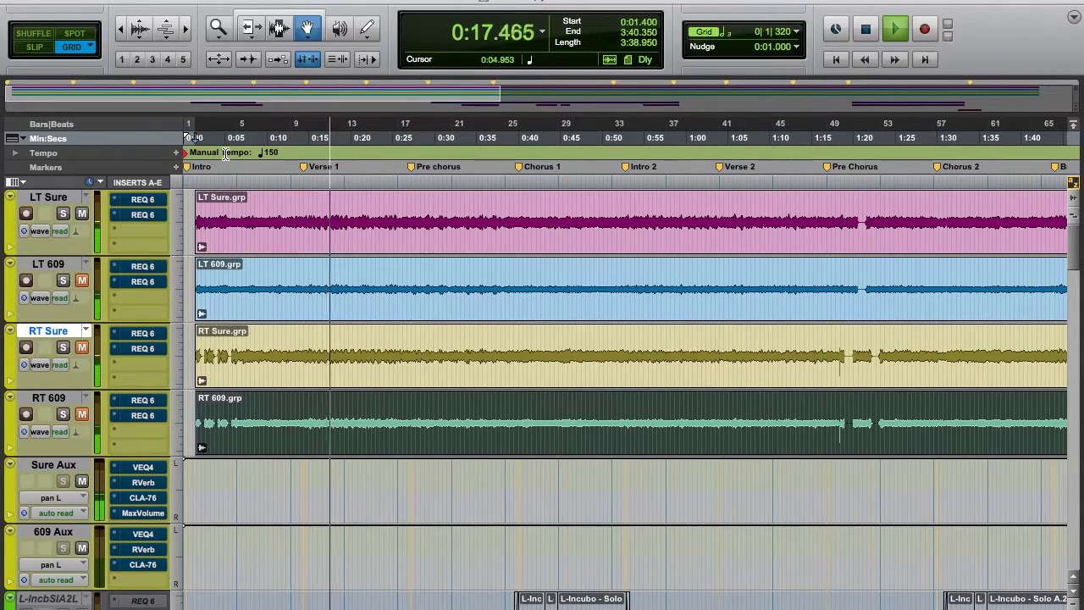
key(space)
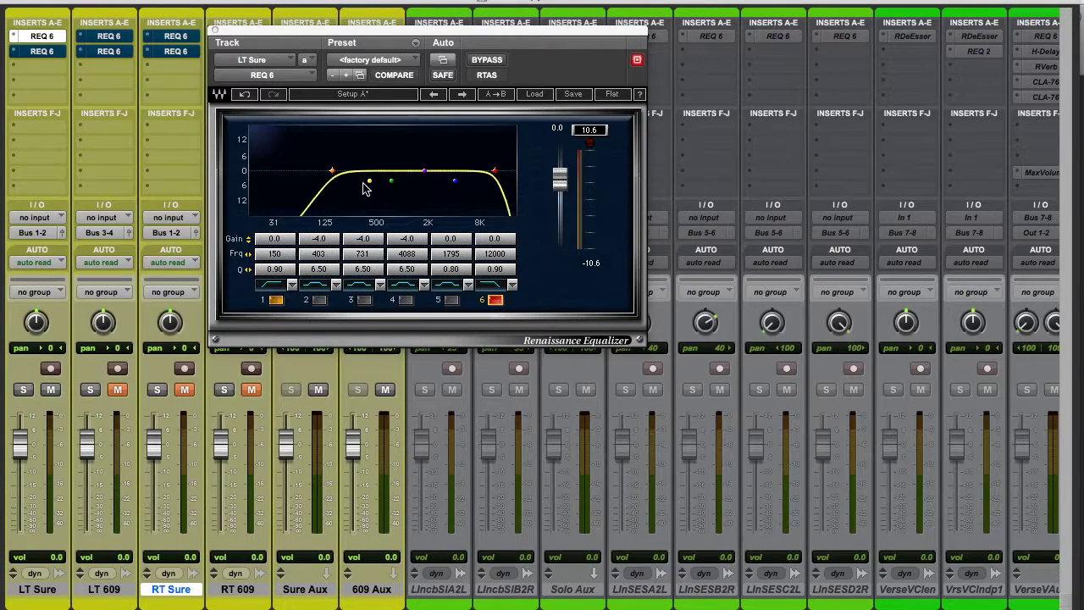
Enable band 2 at 403 Hz and boost its gain to 18 dB to hear it
click(320, 300)
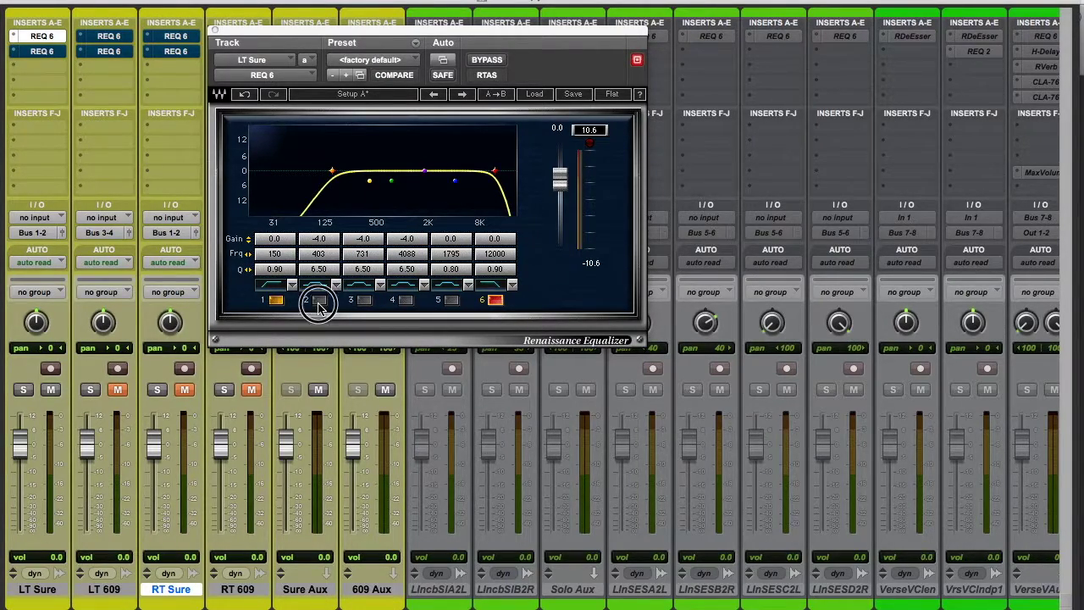
click(318, 239)
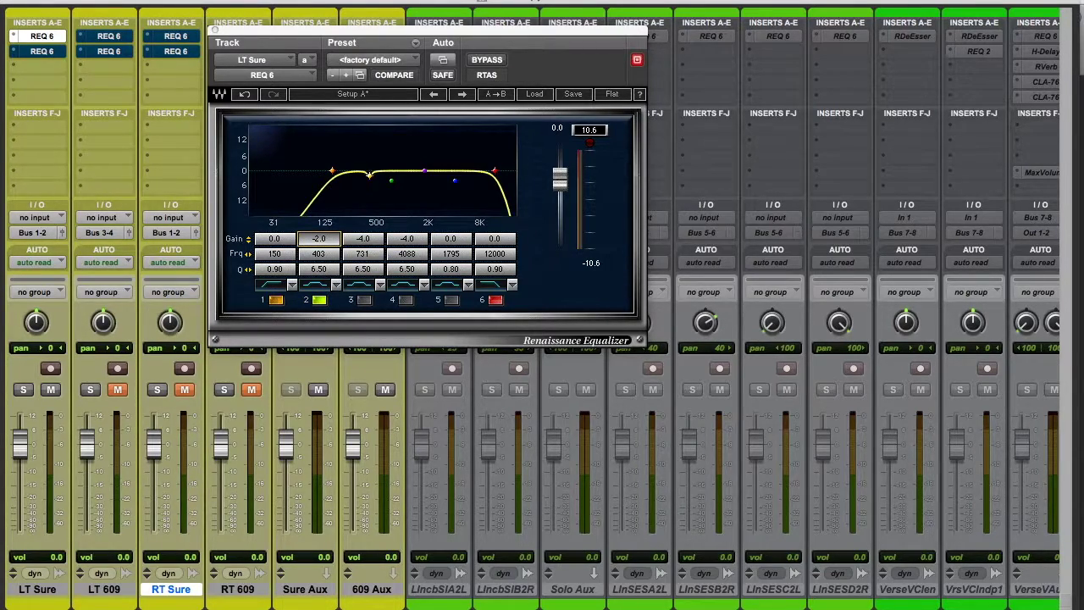
drag(318, 239, 318, 188)
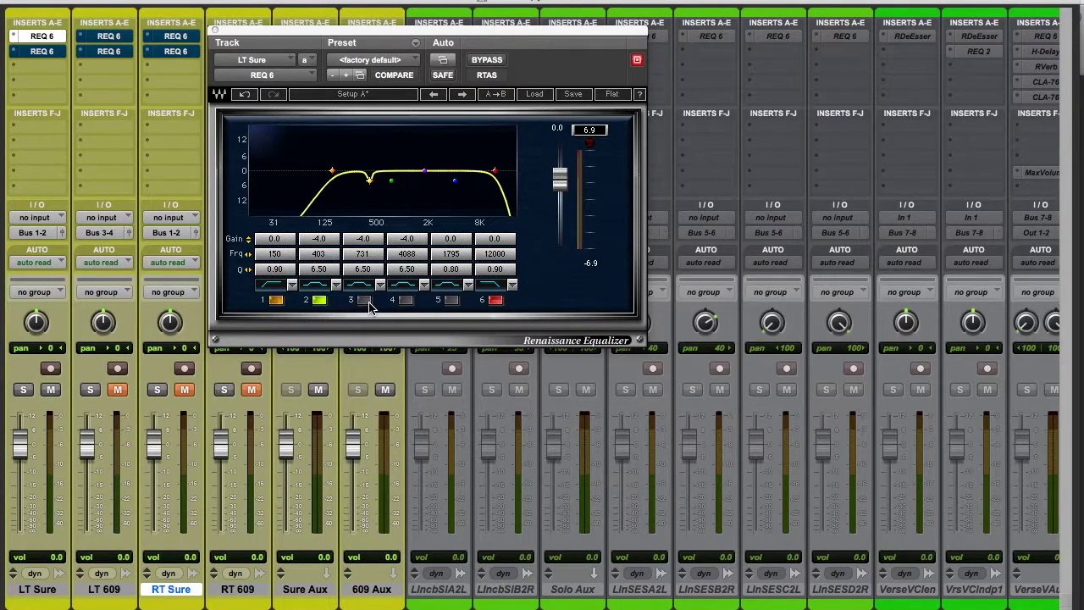
Enable band 3, boost it about 18 dB and sweep its frequency to 731 Hz
click(364, 300)
drag(369, 243, 369, 187)
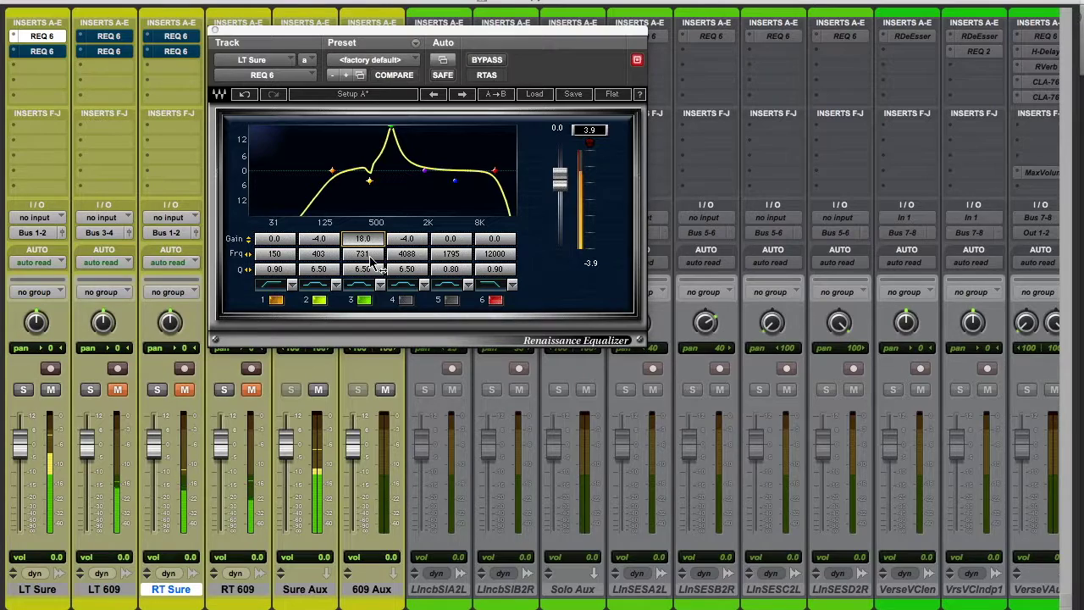
click(371, 258)
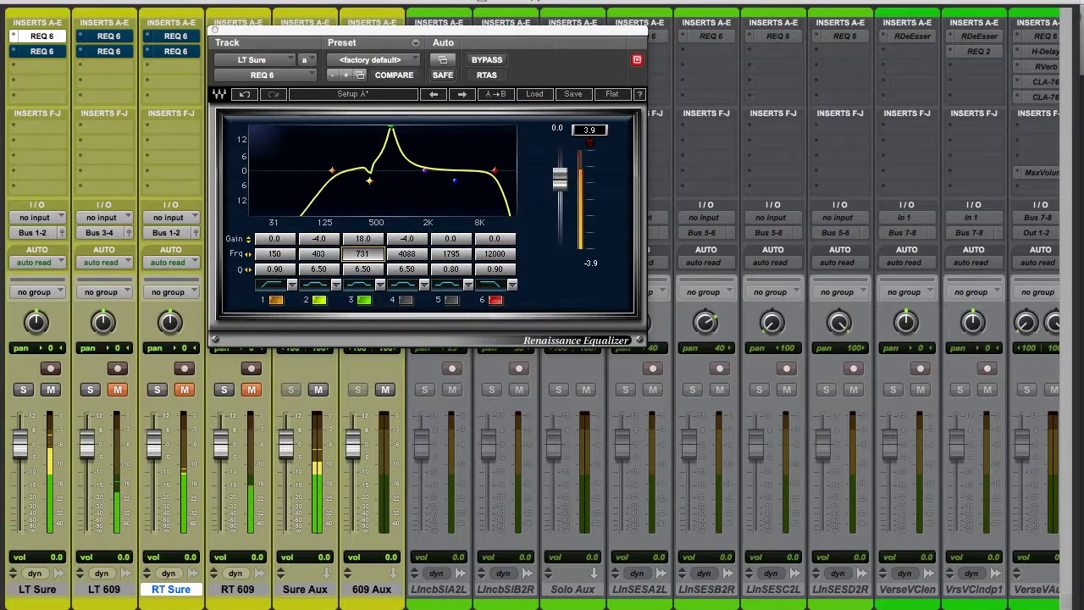
key(Up)
key(Up)
key(Up)
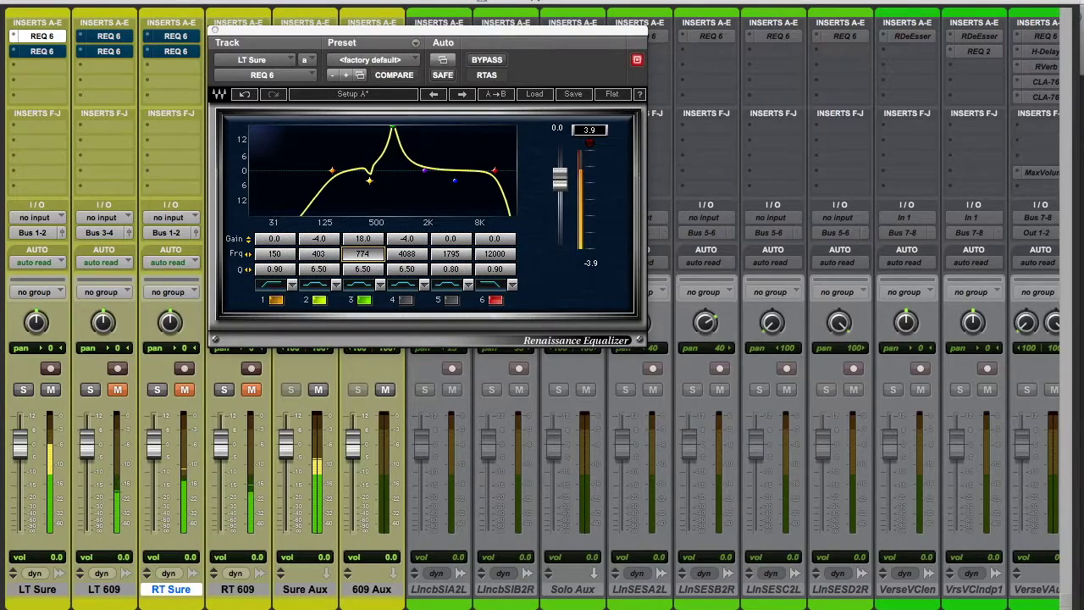
key(Down)
key(Down)
key(Down)
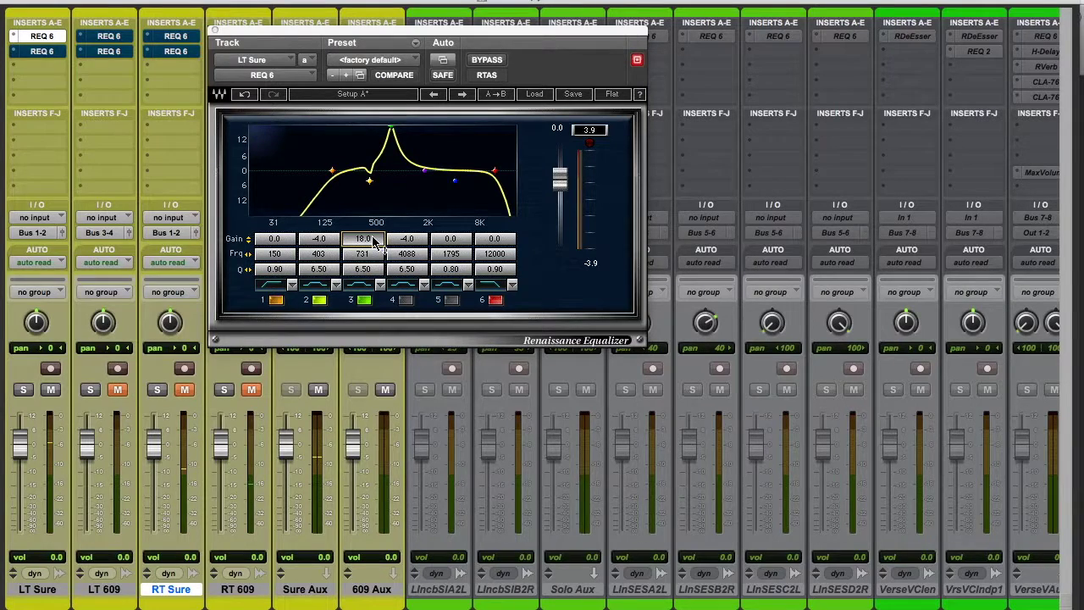
Set band 3's gain to -4.0 dB
click(364, 239)
text(-4)
key(Return)
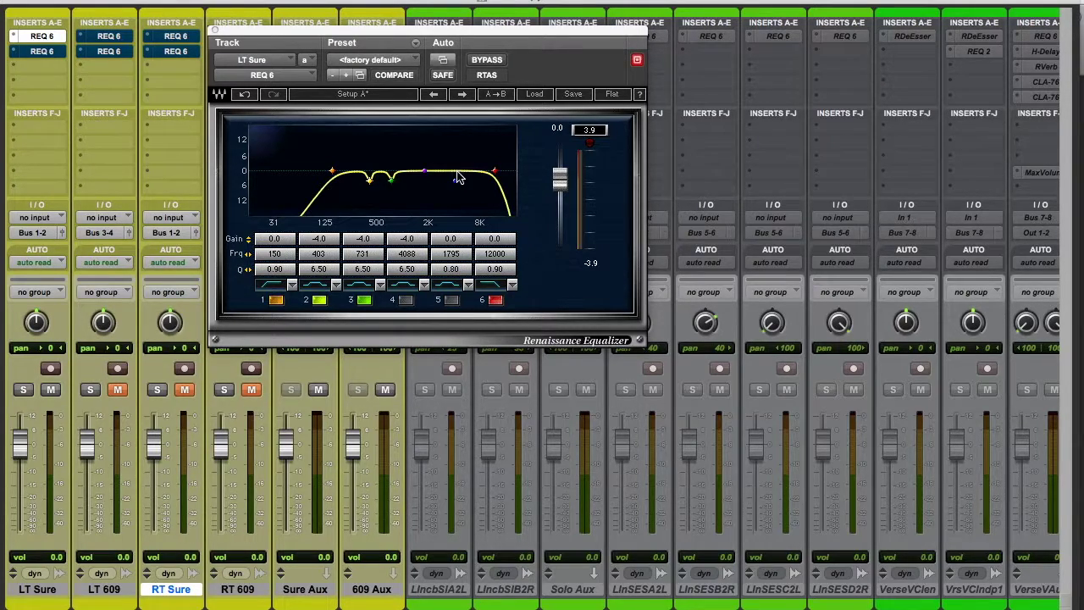
Enable band 4, boost it steeply and sweep it lower to find the harshness near 4118 Hz
click(405, 299)
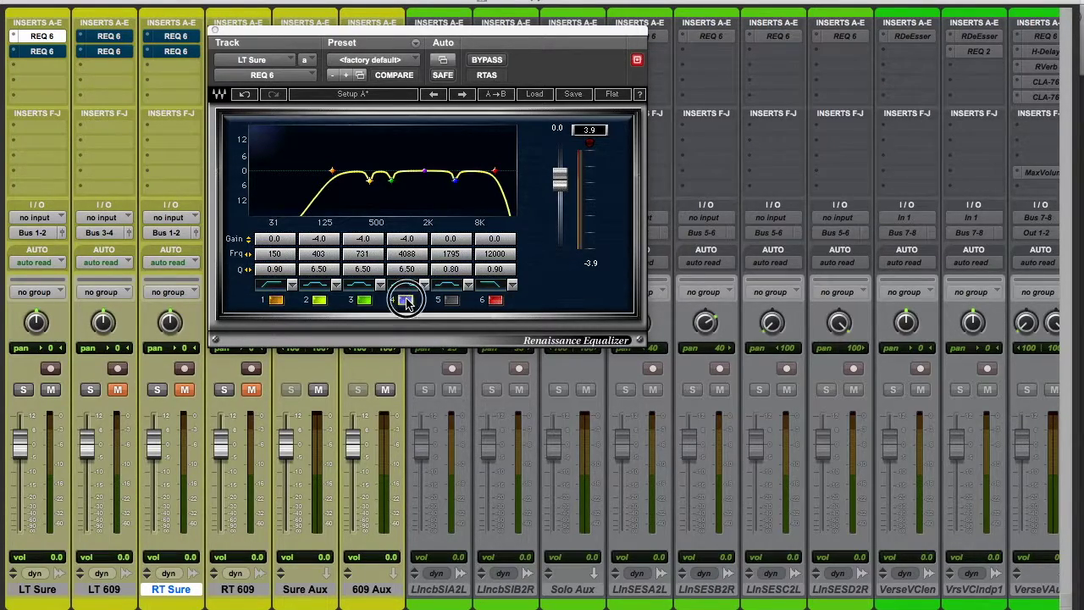
drag(410, 241, 410, 170)
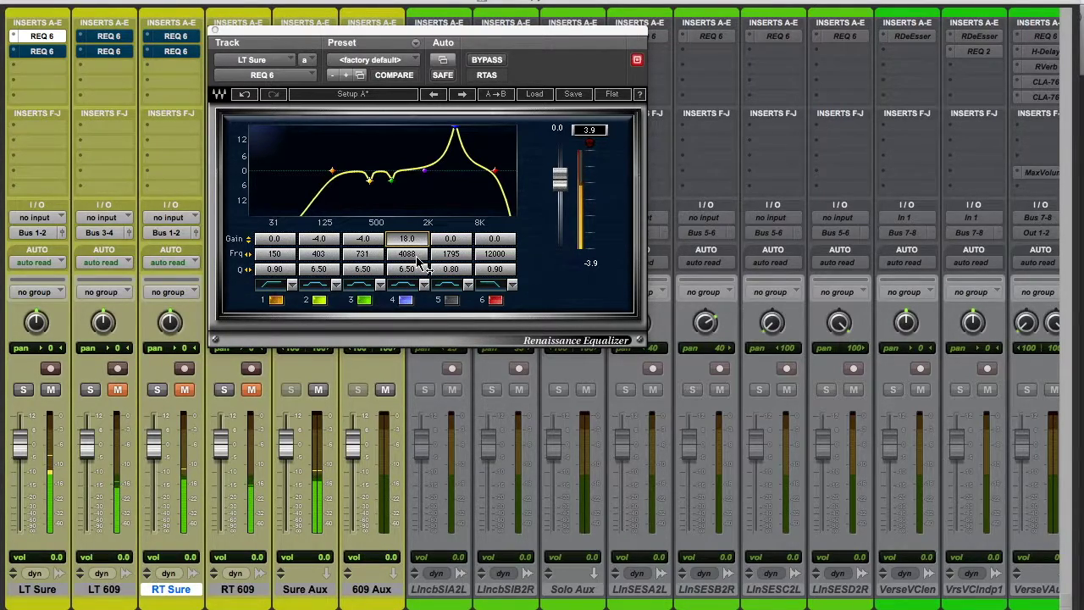
drag(418, 257, 330, 223)
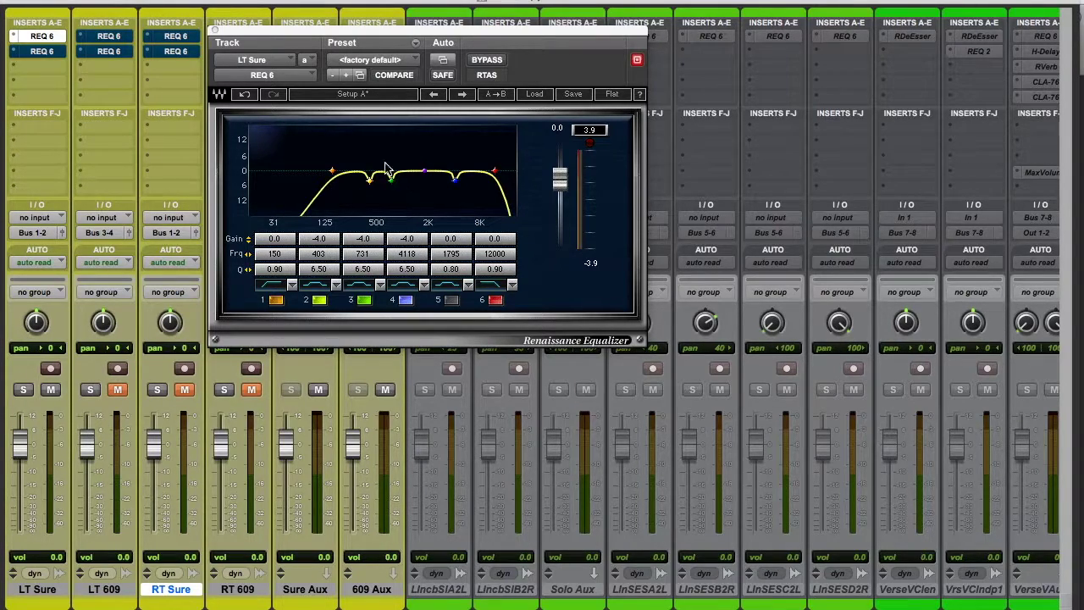
click(215, 31)
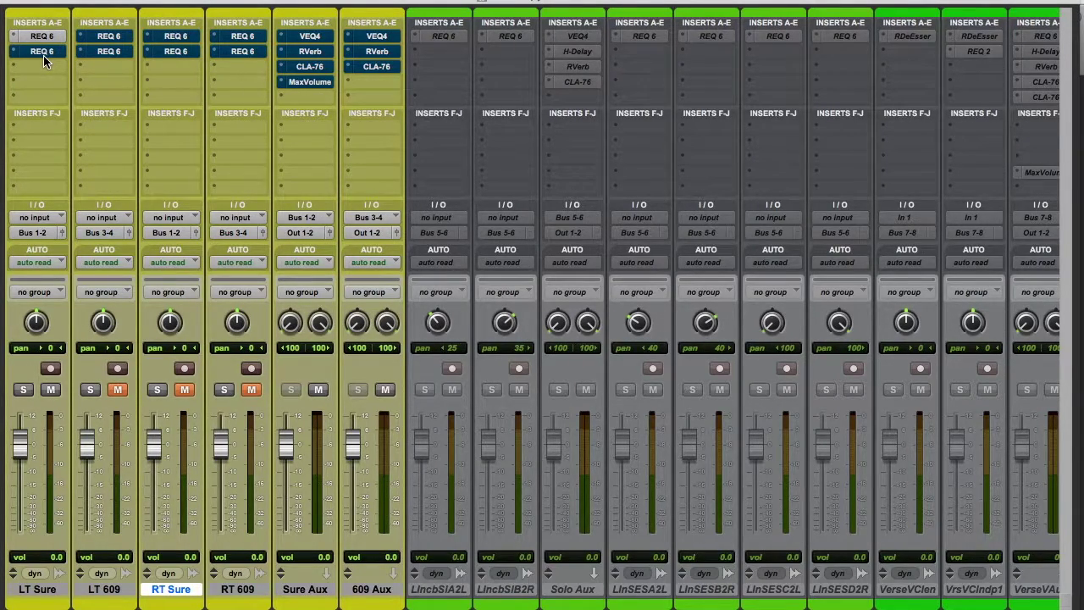
Open LT Sure's second REQ 6 for the +2 dB boosts at 1943 and 6000 Hz
click(43, 51)
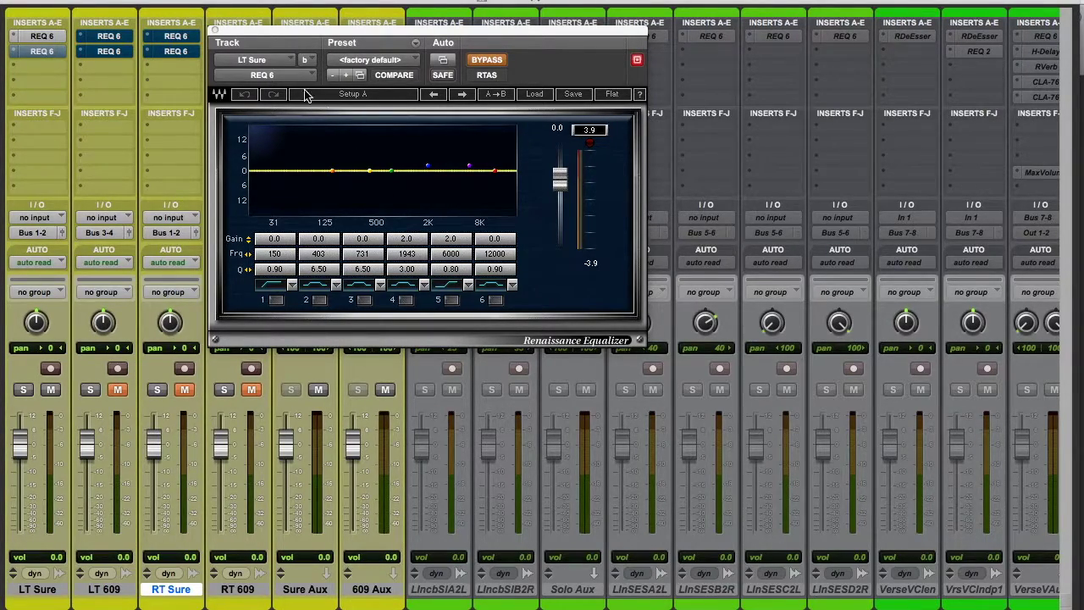
click(216, 32)
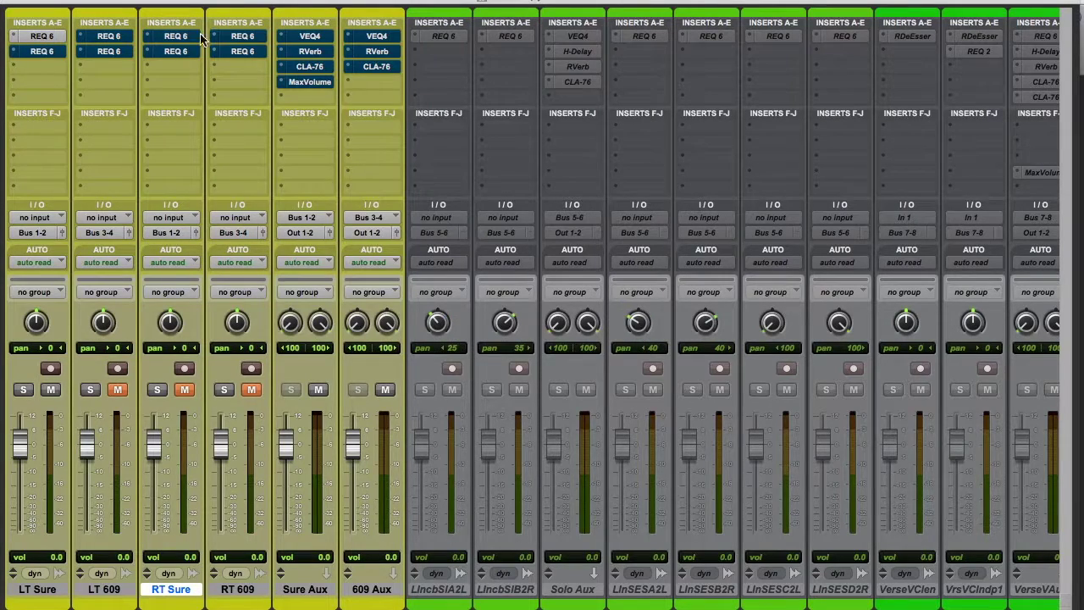
click(59, 52)
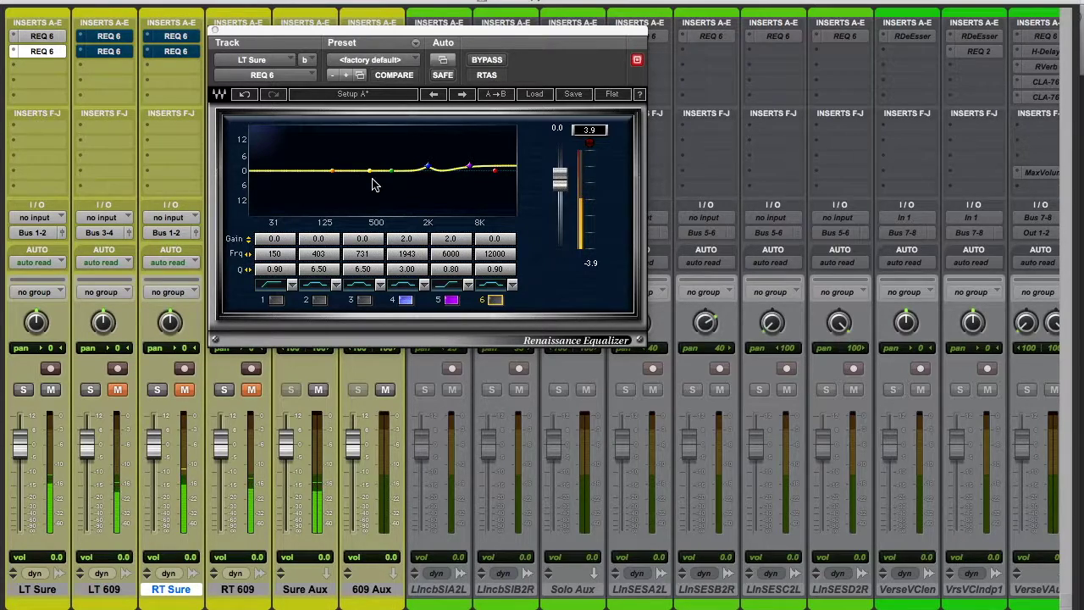
click(215, 32)
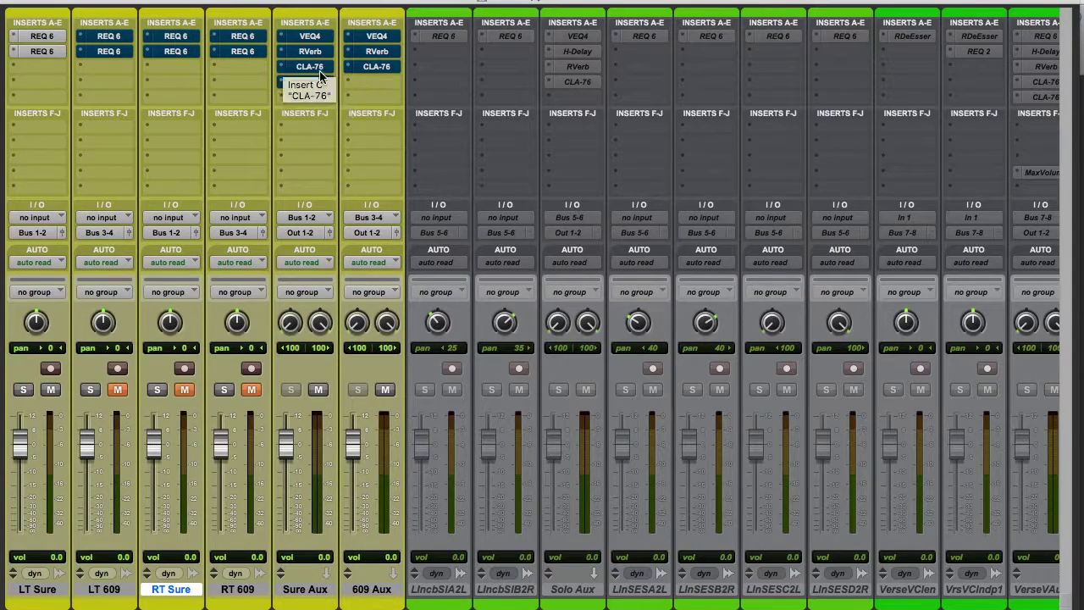
Open Sure Aux's VEQ4, reposition its window, and nudge the 180 Hz low-frequency boost
click(307, 36)
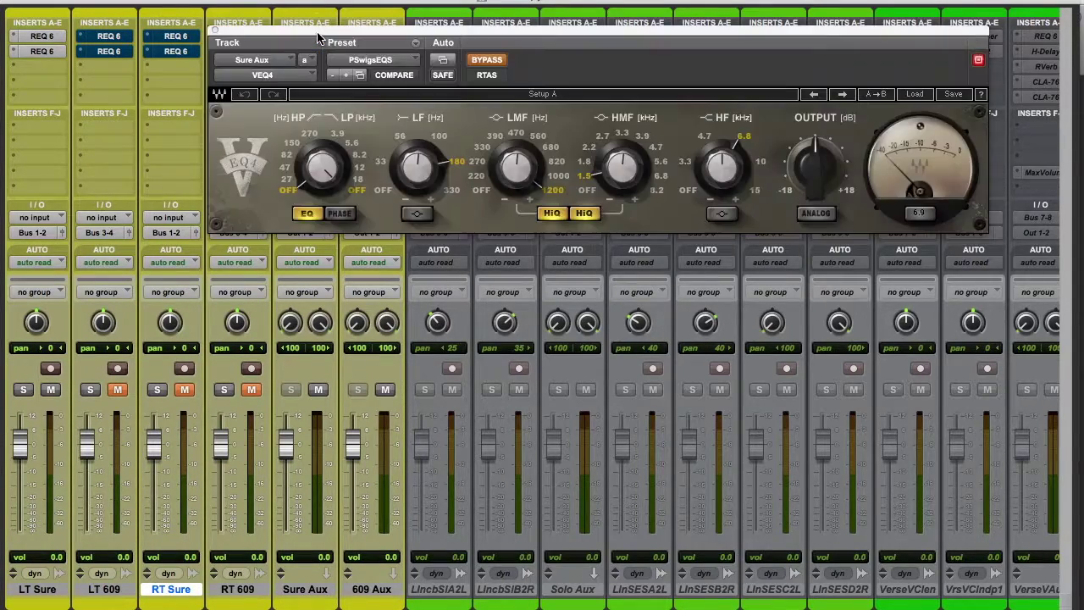
drag(302, 30, 304, 52)
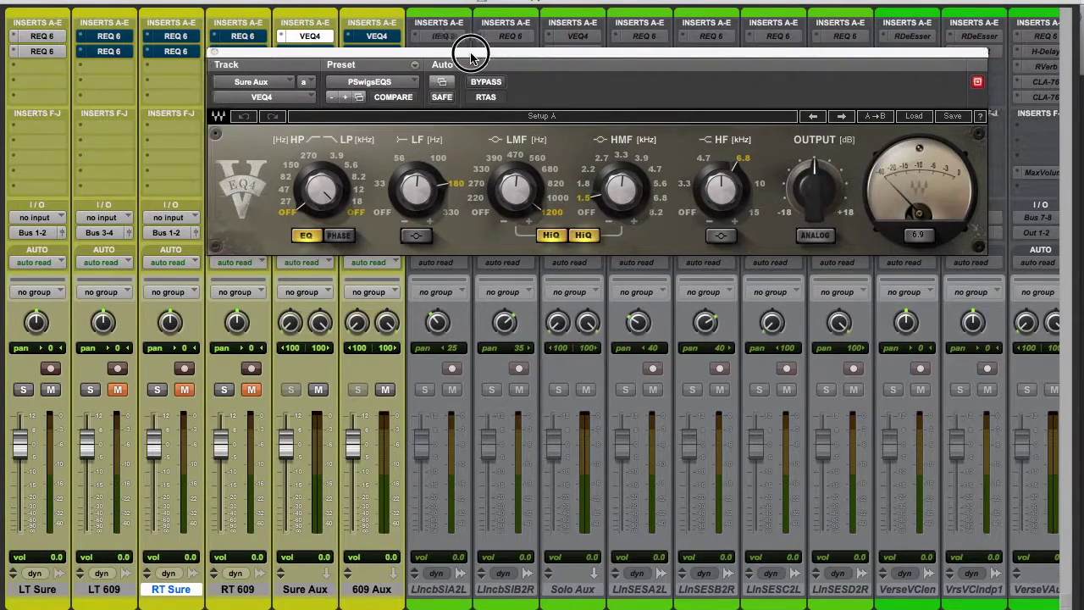
drag(469, 51, 299, 50)
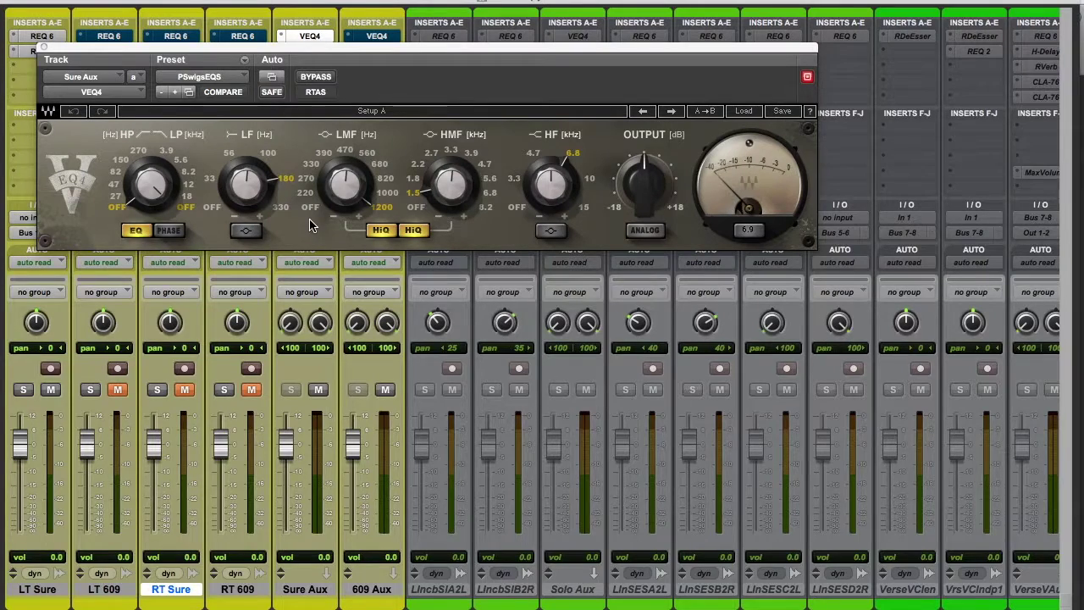
mouse_move(245, 202)
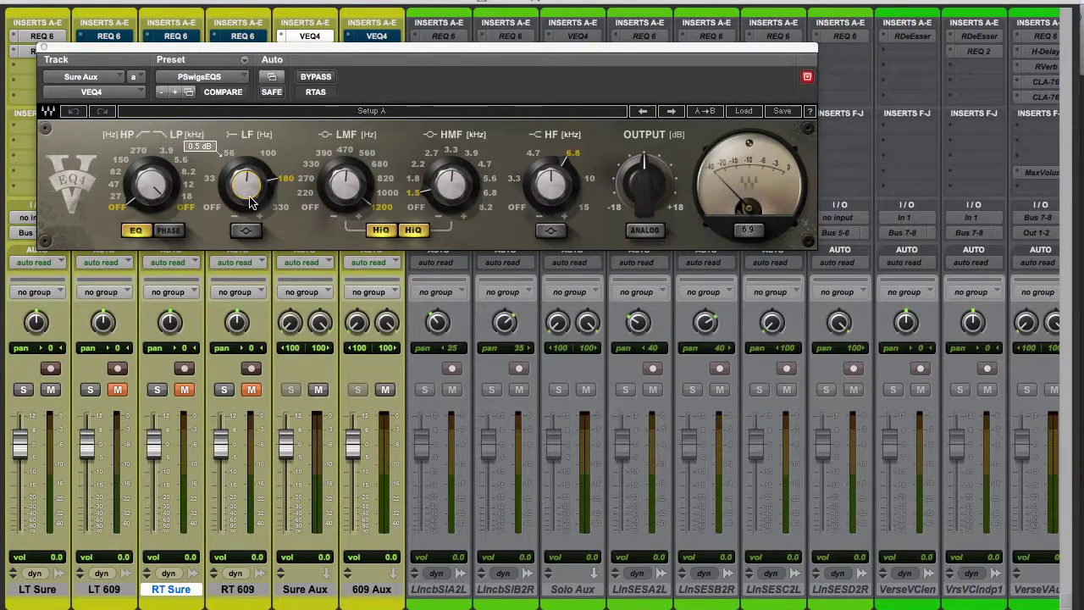
drag(246, 201, 246, 193)
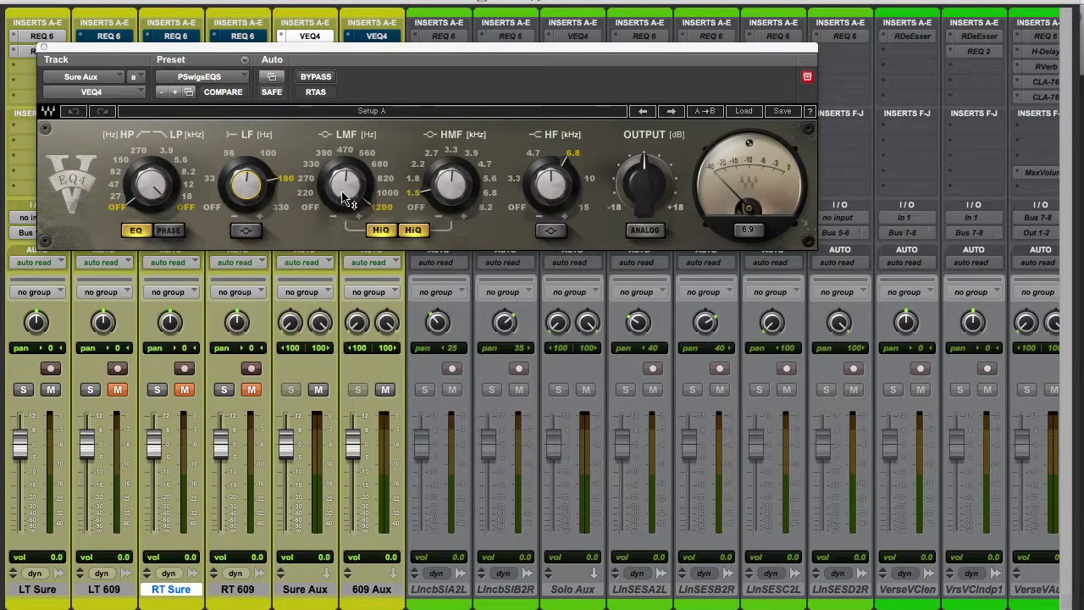
Close VEQ4, un-bypass Sure Aux's CLA-76 compressor, and move its window right
mouse_move(348, 196)
click(310, 35)
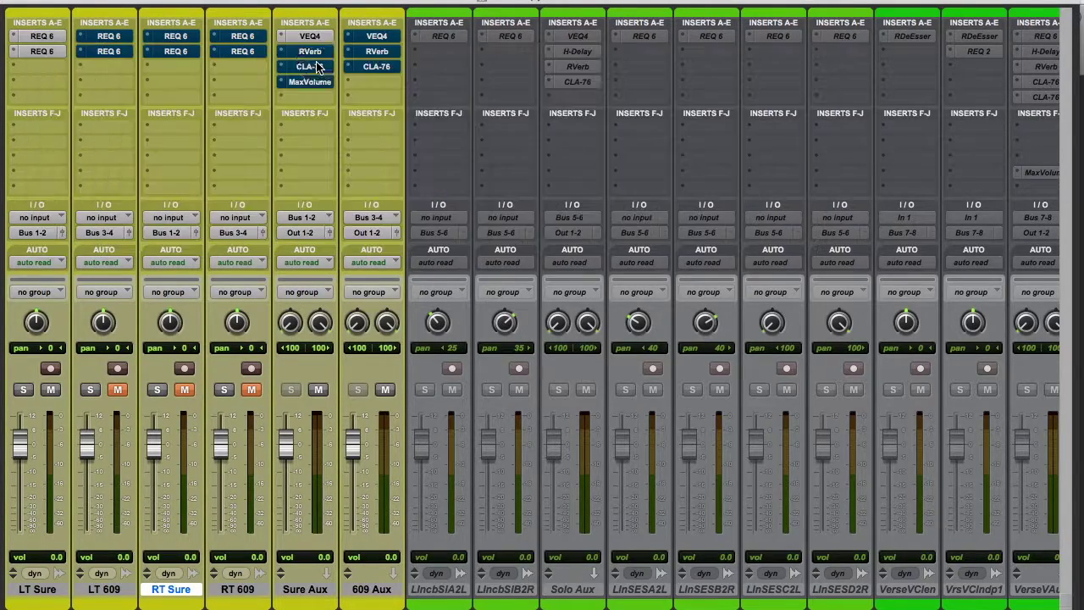
click(316, 66)
click(316, 76)
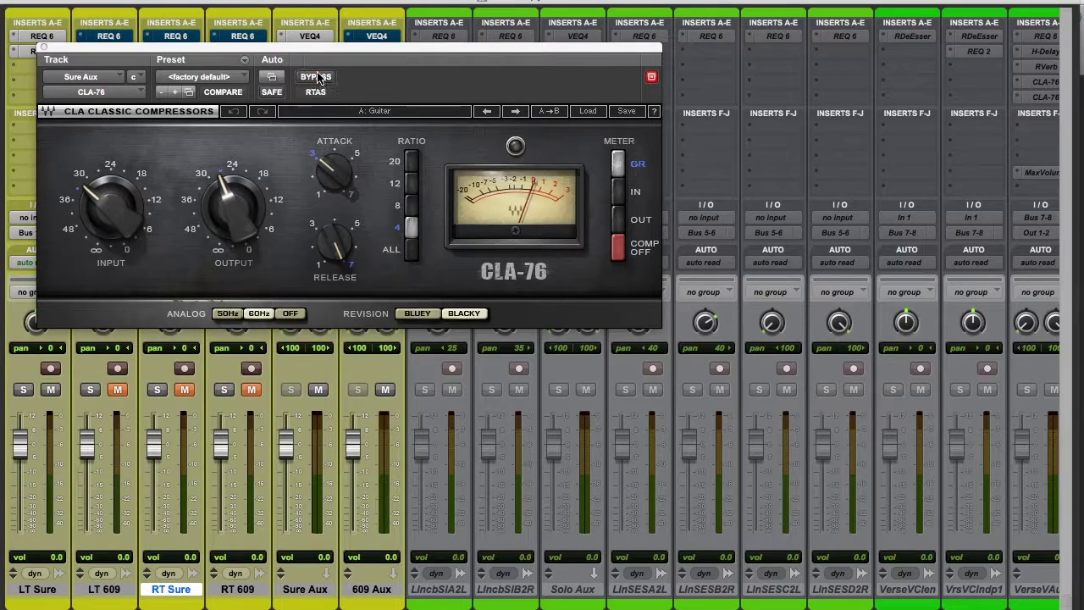
drag(337, 51, 424, 44)
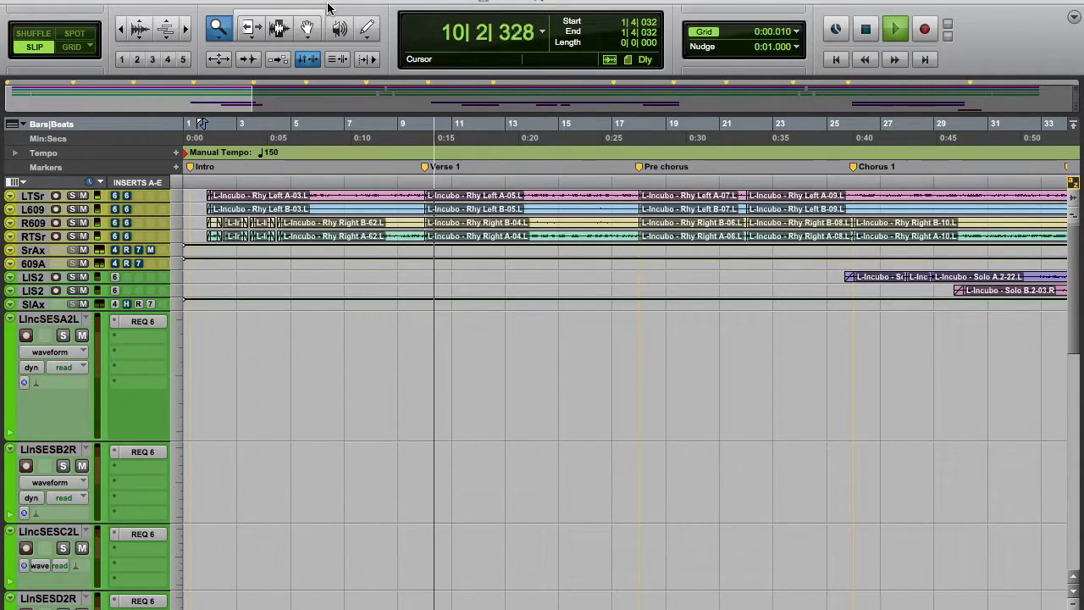
Stop the guitar mix playback, returning the counter to 1|4|032
key(space)
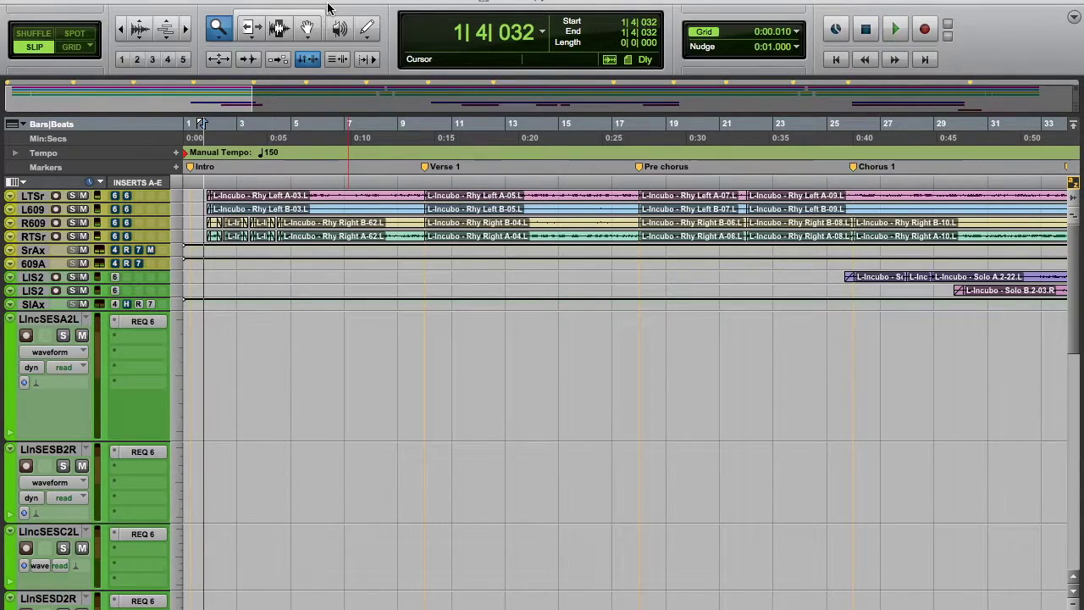